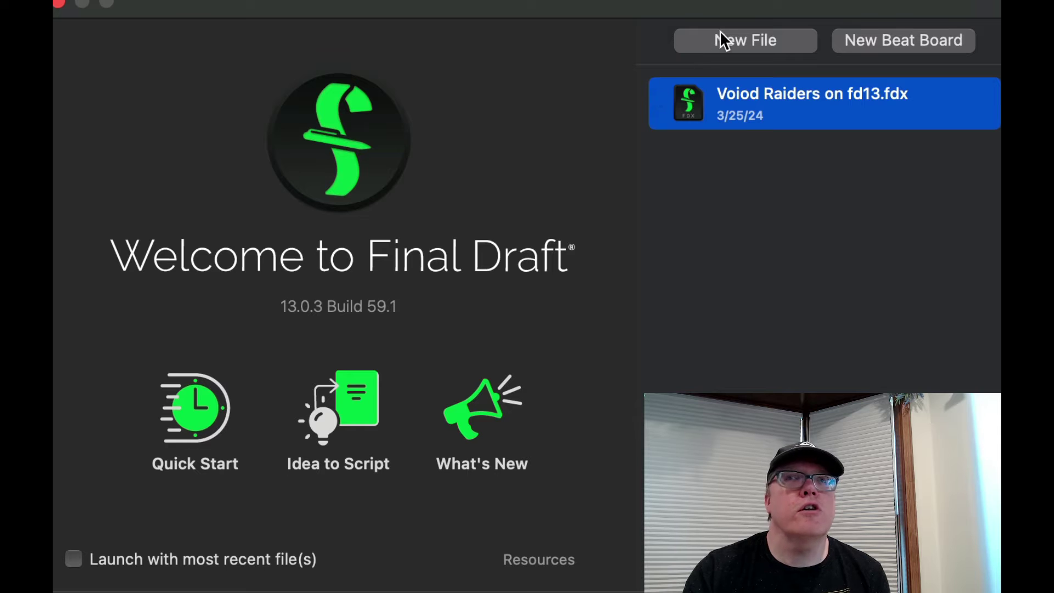
- Start a new blank screenplay from the Welcome window and make it fill the screen
left_click(749, 39)
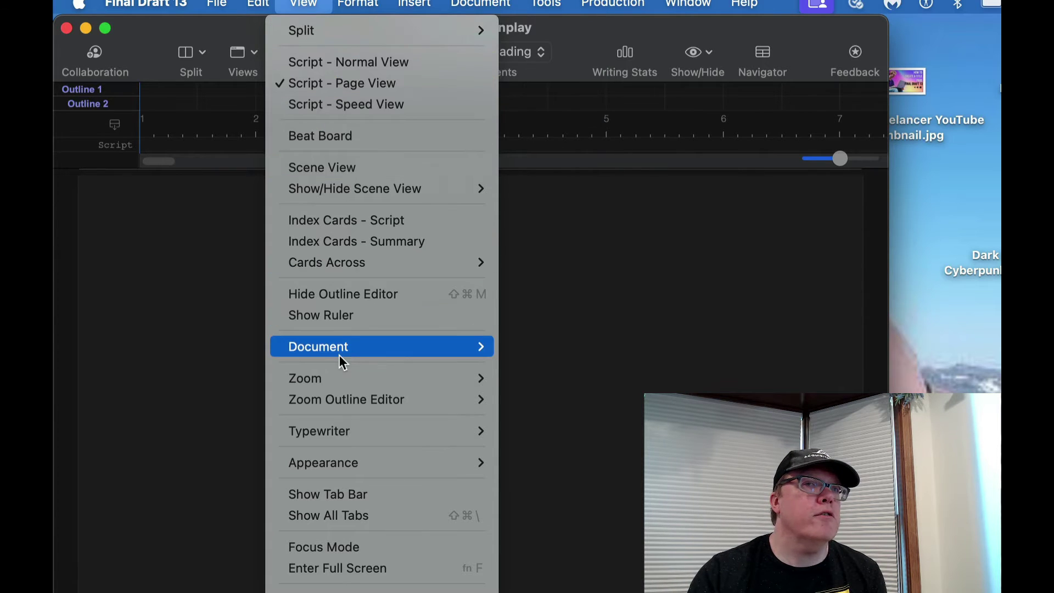
left_click(402, 569)
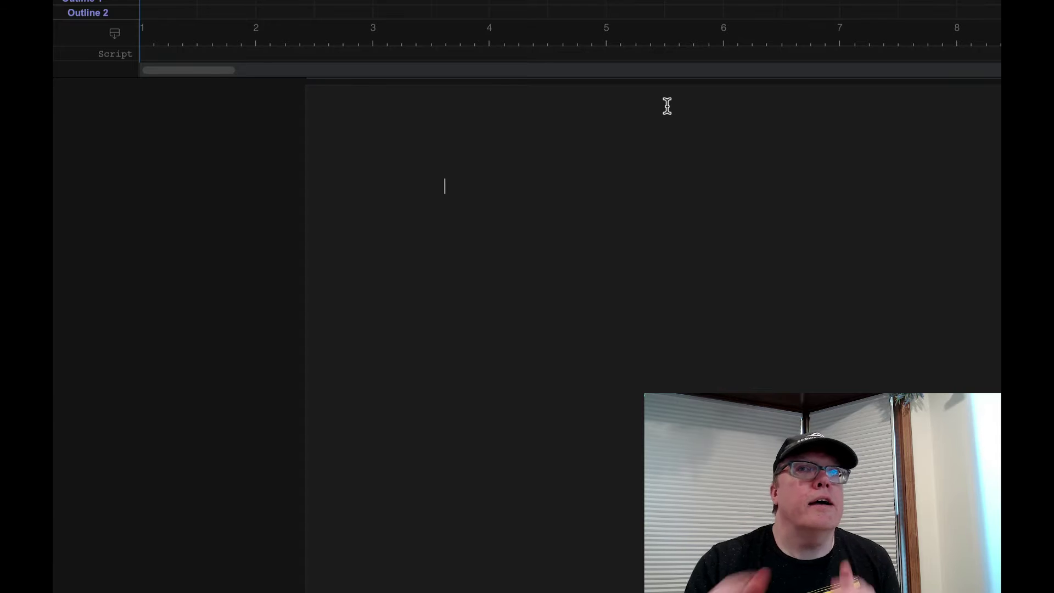
mouse_move(625, 2)
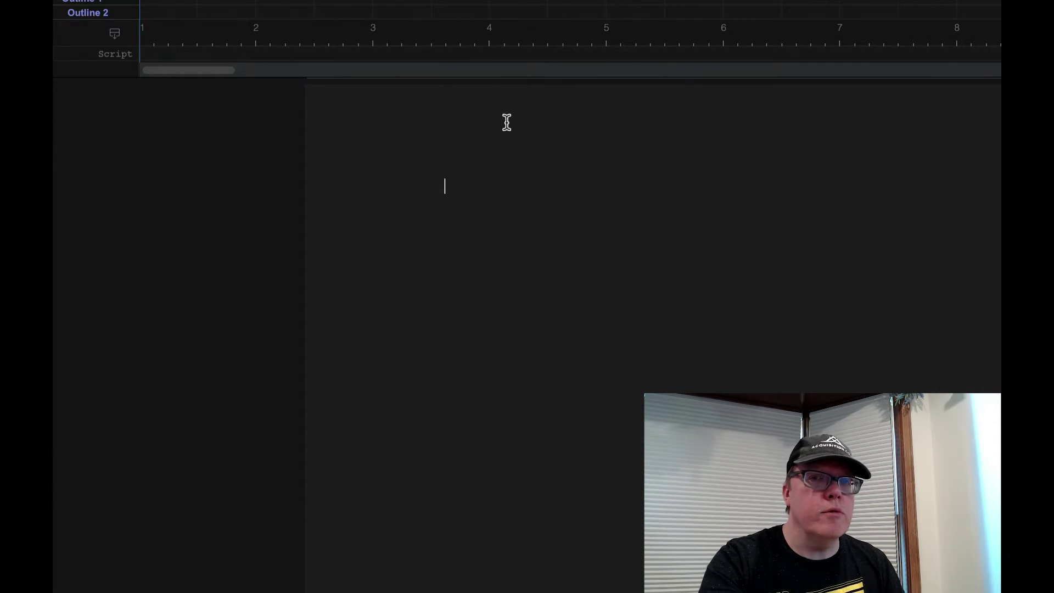
- Enter the scene heading INT. HOUSE - DAY
type("IN")
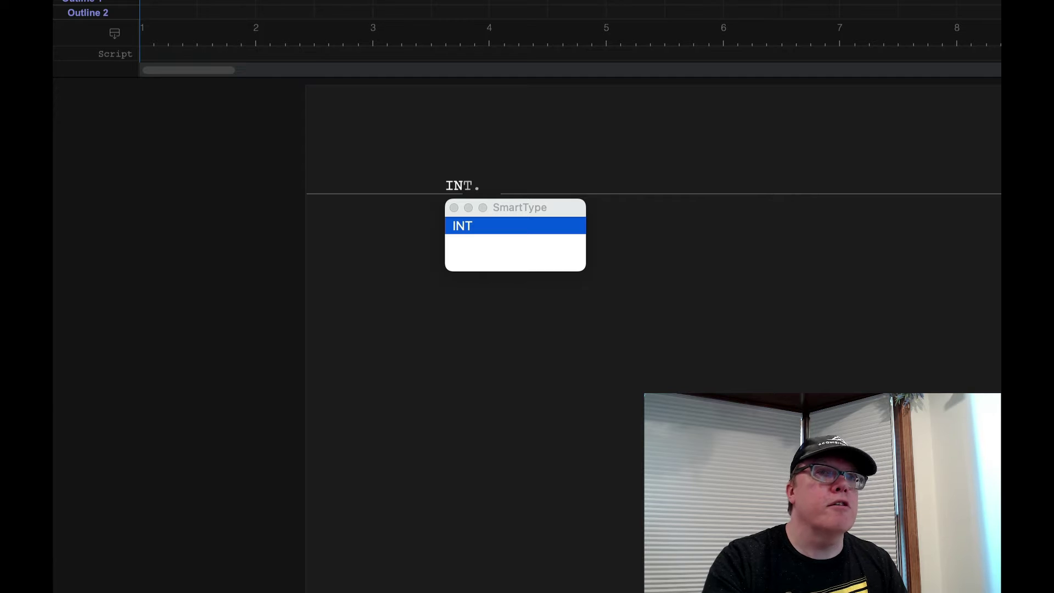
key("Return")
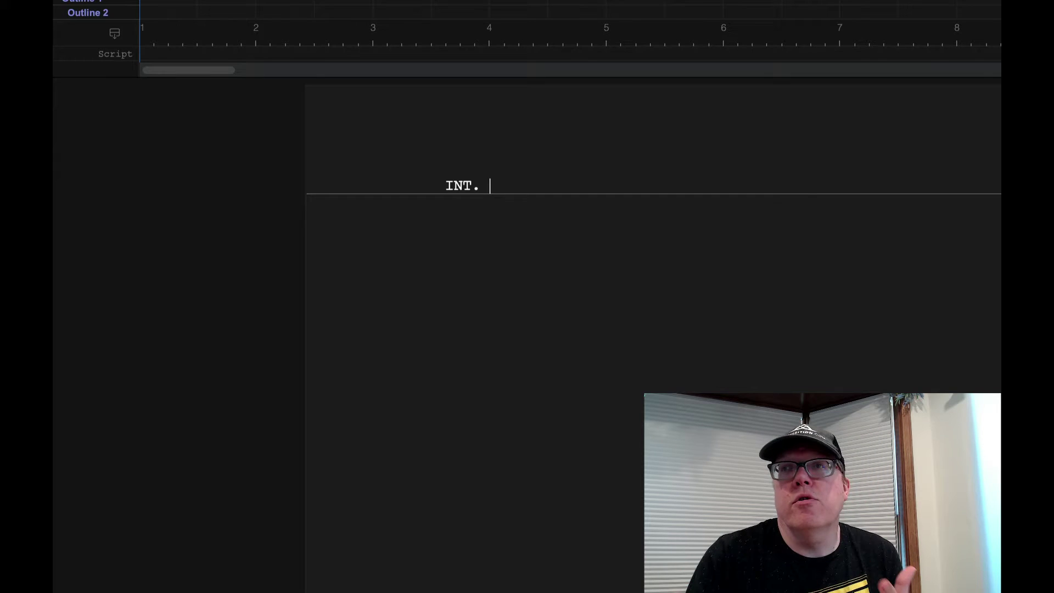
type("HOUSE - DAY")
key("Return")
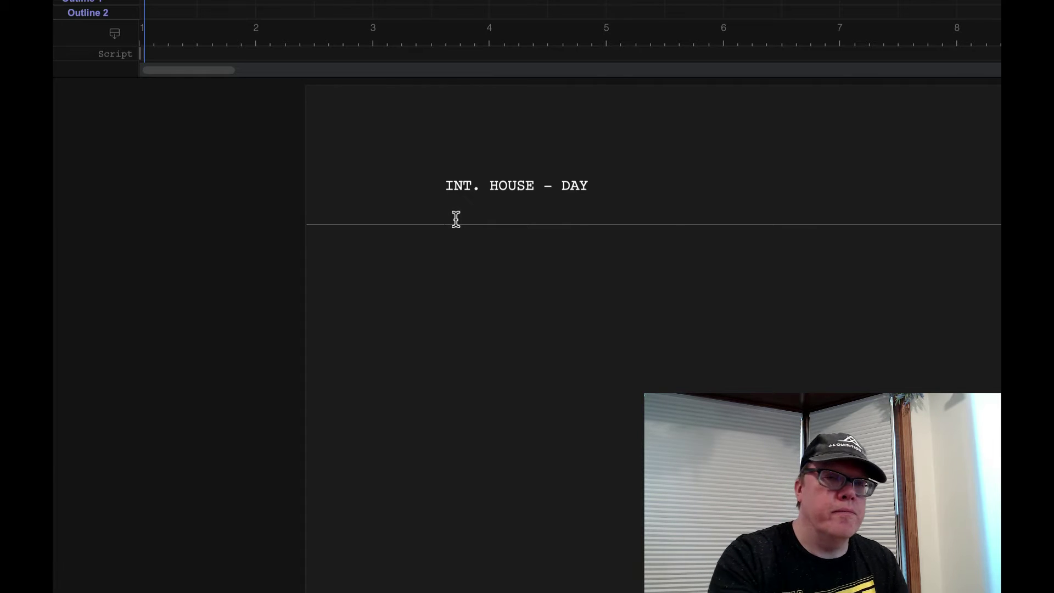
- Add the action line 'KEN is watching TV instead of working on his homework.' with KEN capitalized
type("Ken is watching TV instead of working on his homework.")
key("Return")
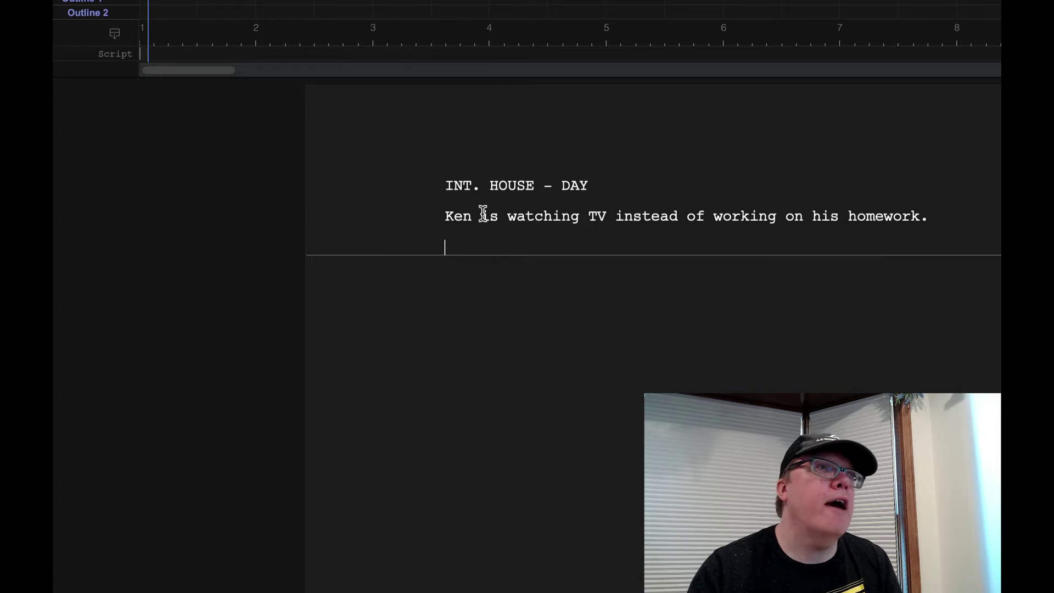
left_click_drag(470, 215, 454, 215)
type("EN")
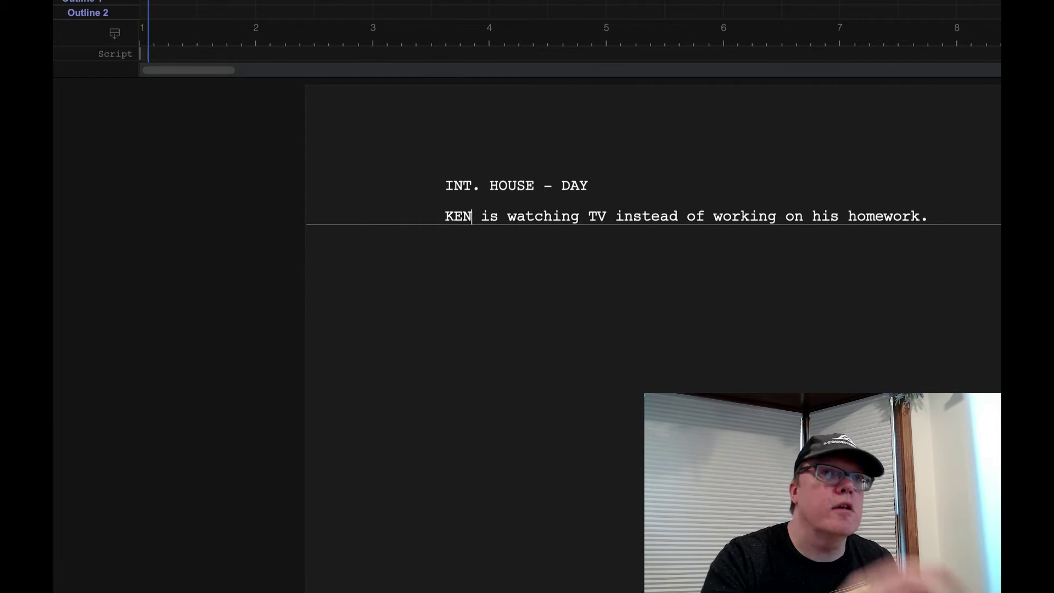
key("super+Right")
key("Return")
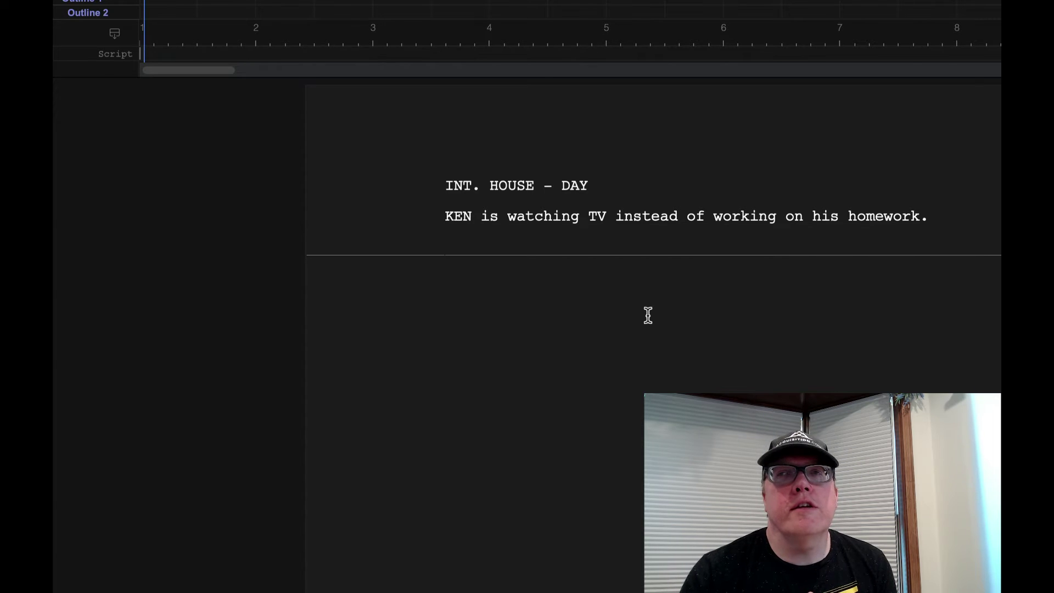
- Add the character name MOM below the action line, glancing at the script element list
key("Tab")
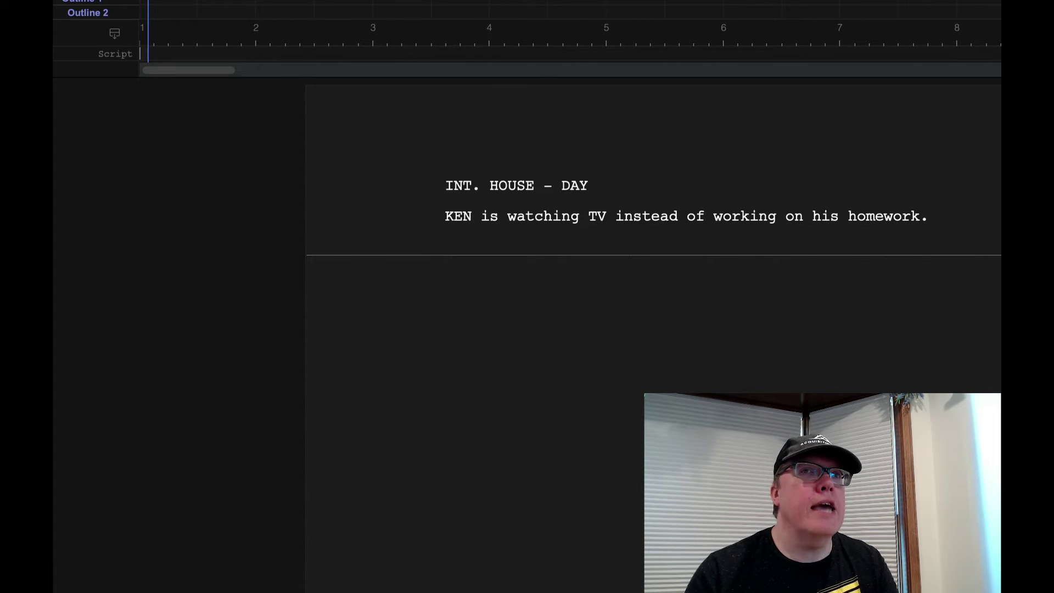
type("MOM")
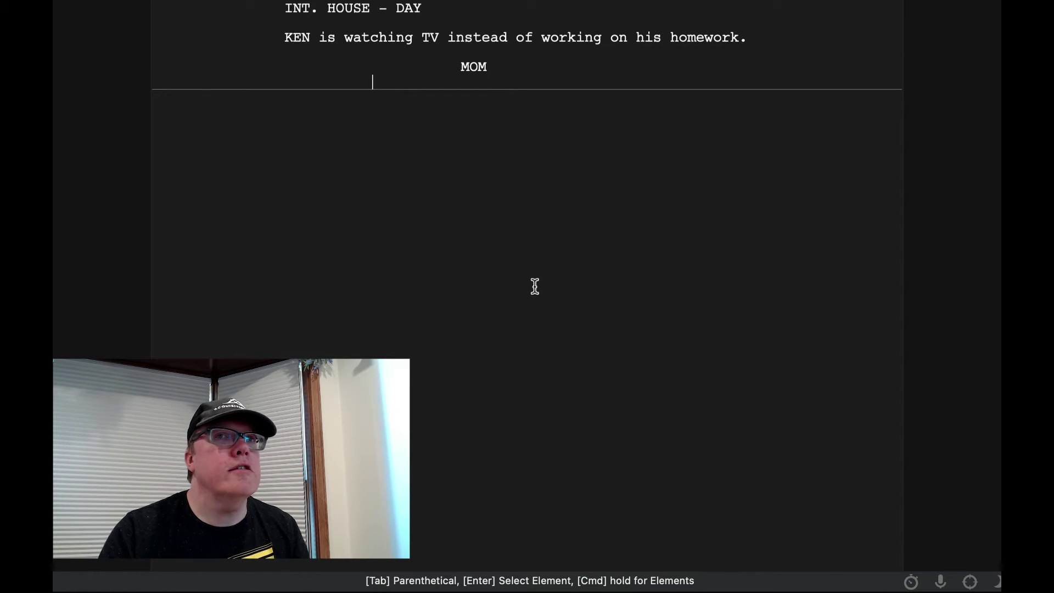
key("super")
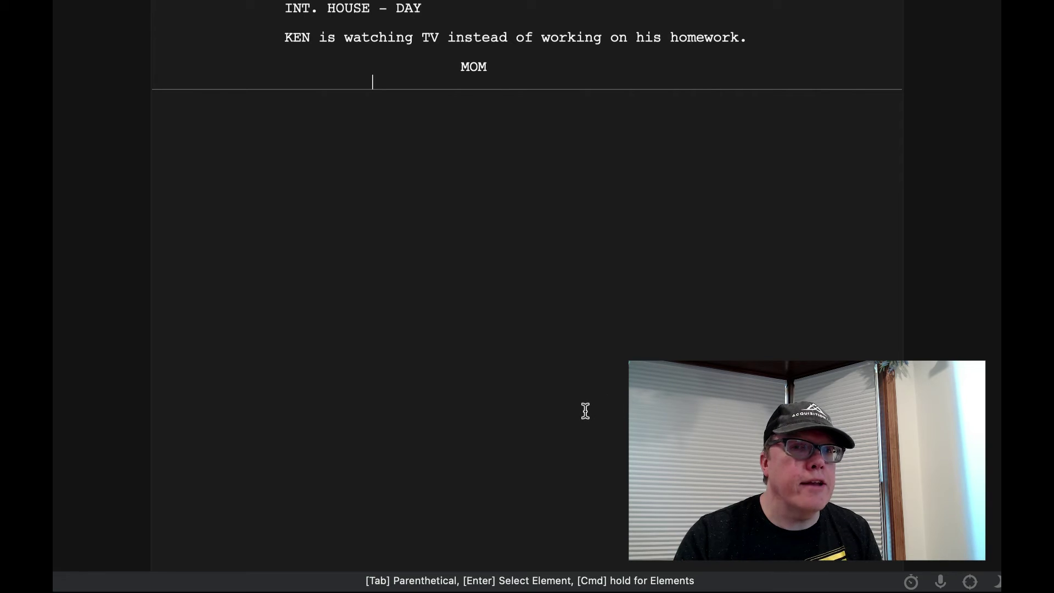
key("super")
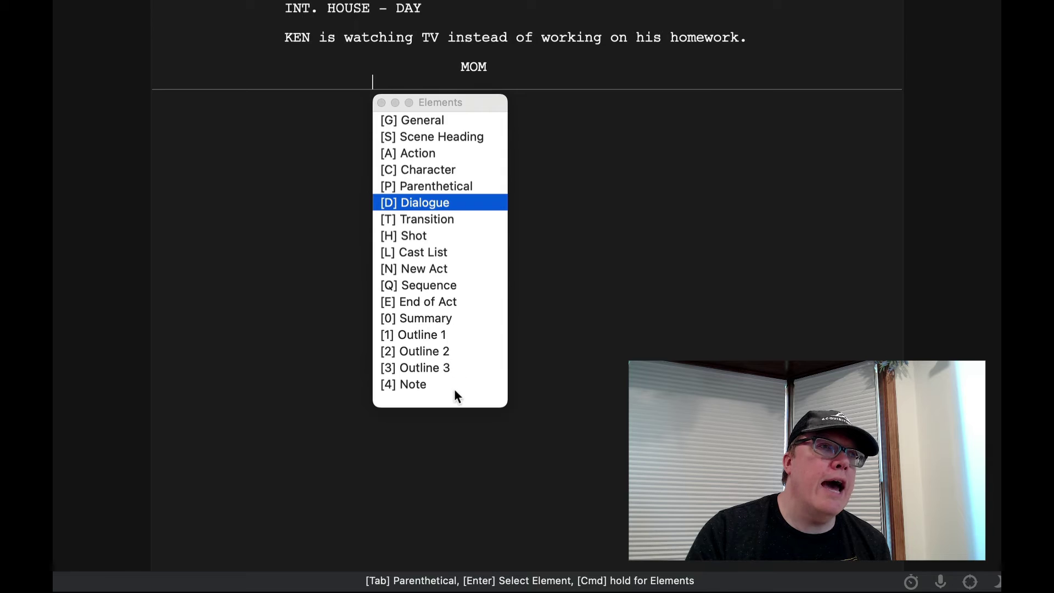
key("Escape")
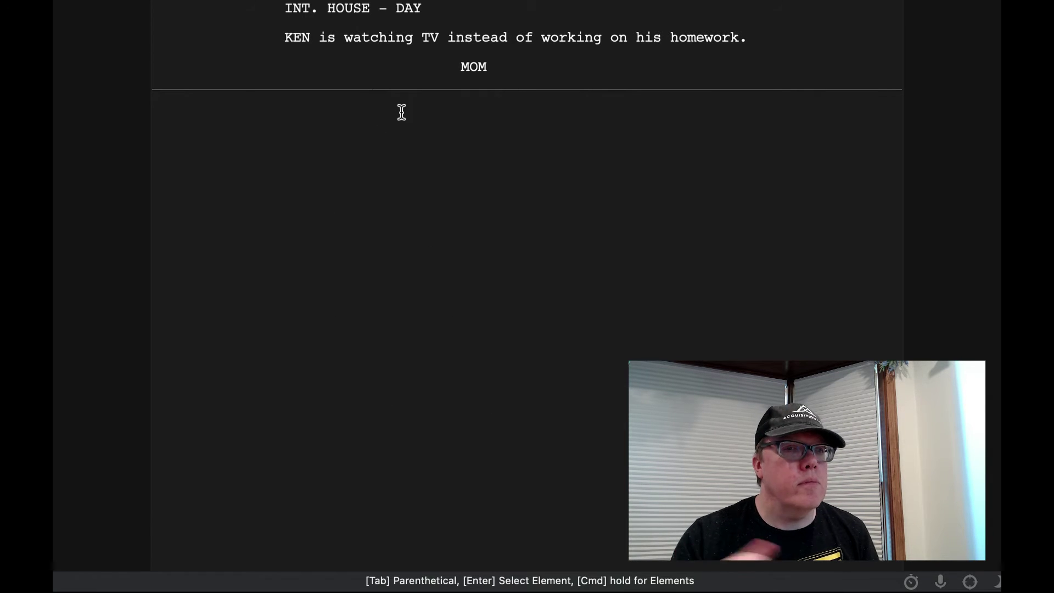
- Give MOM a (whispers) parenthetical and the dialogue 'Can you help me in the house.'
key("Tab")
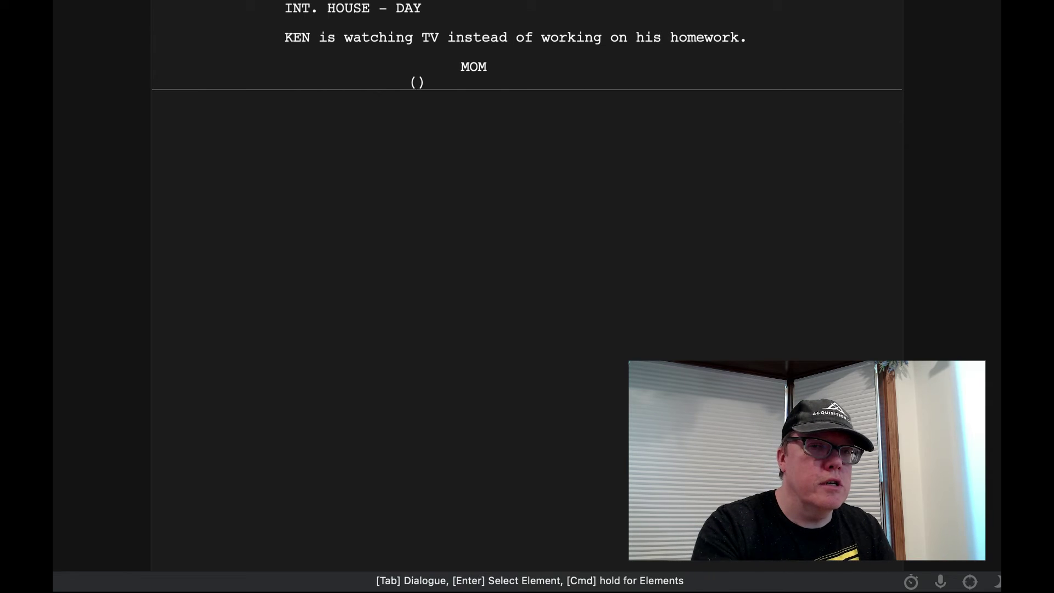
type("whisp")
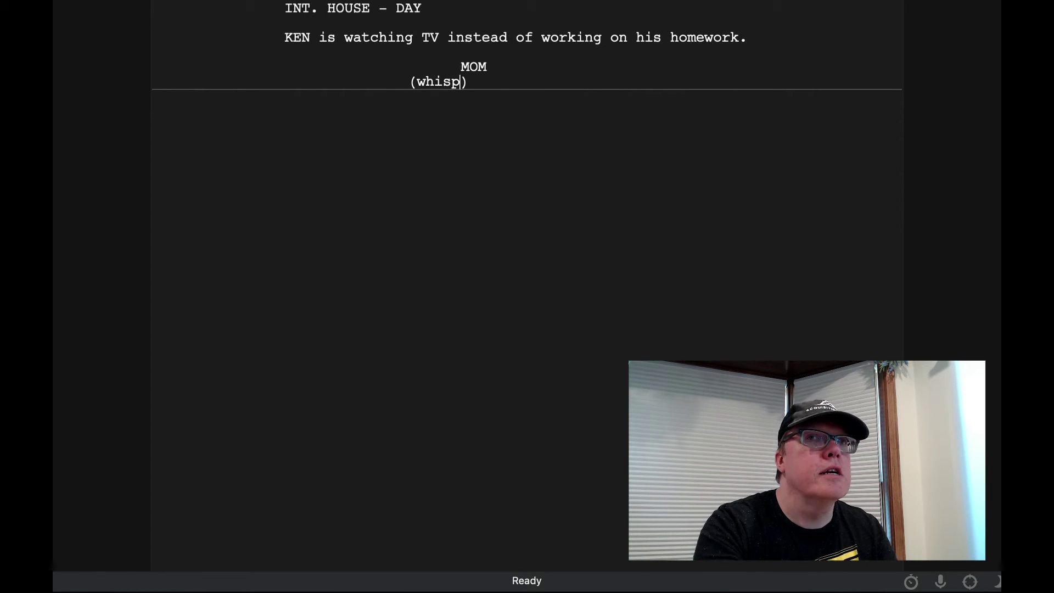
type("ers")
key("Return")
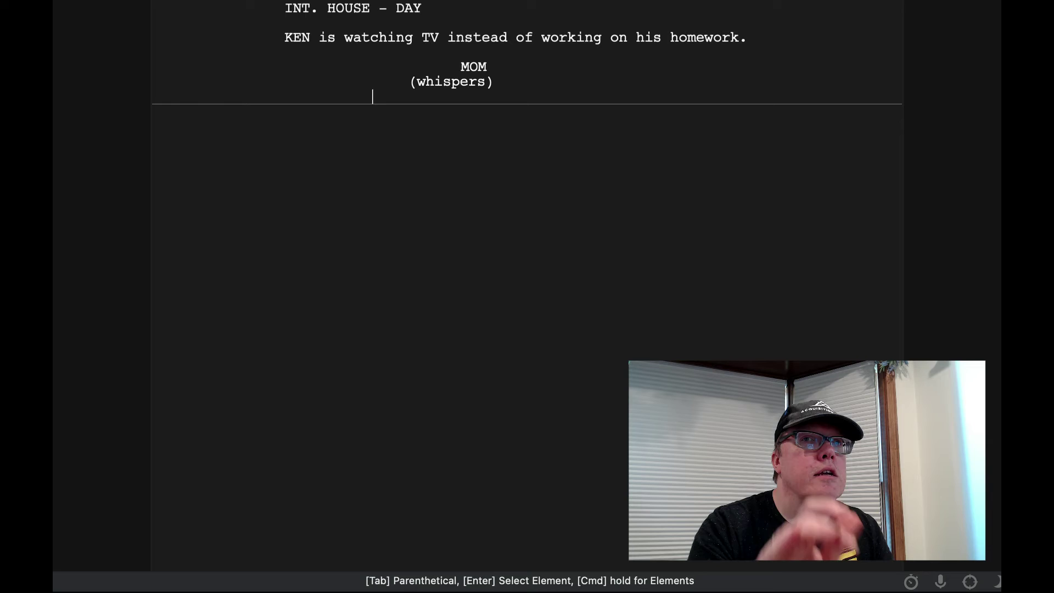
type("Can ")
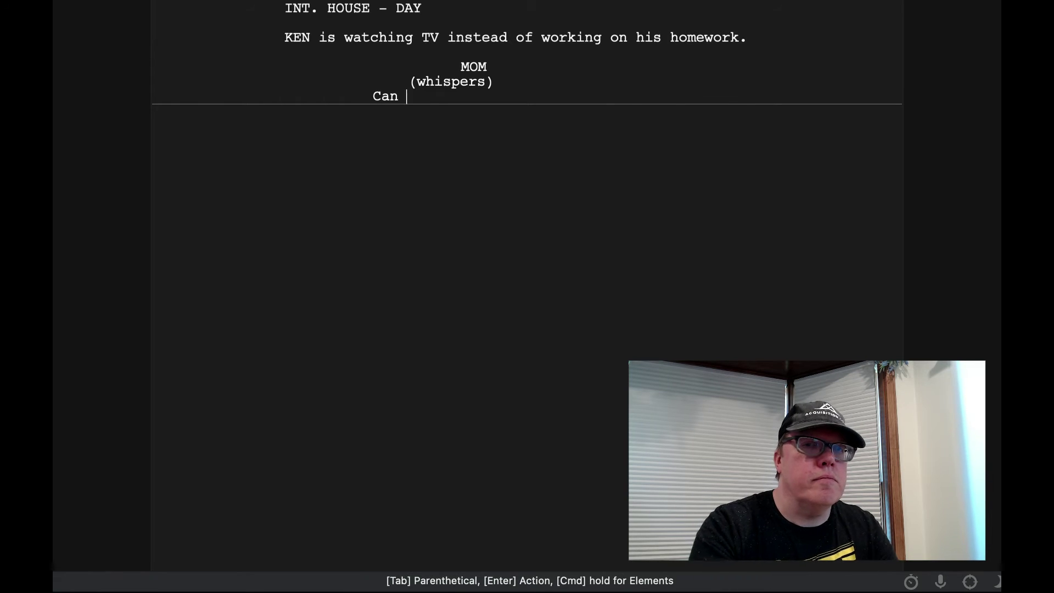
type("you help me in the h")
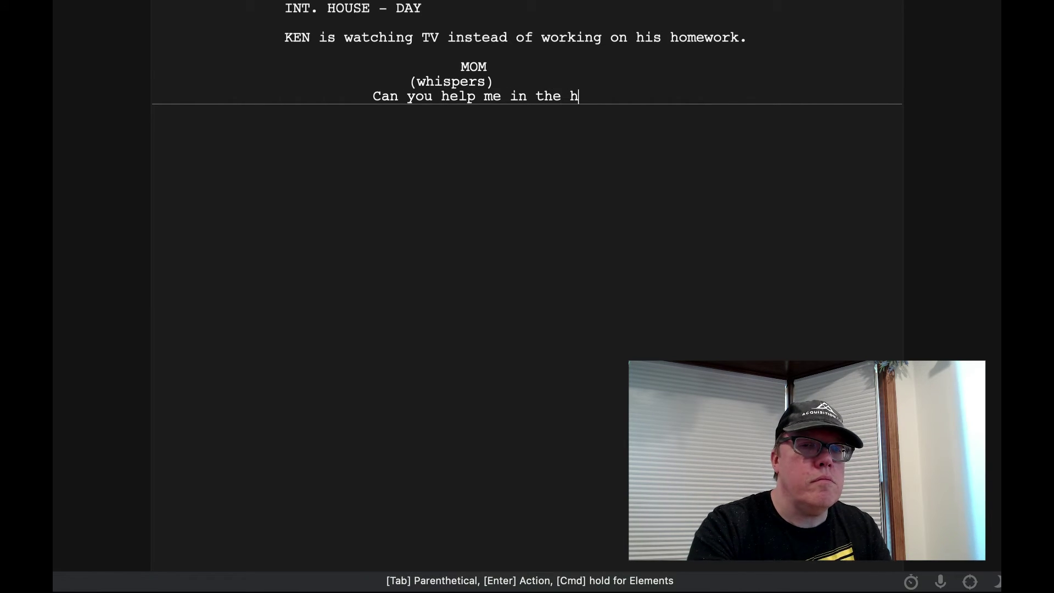
type("ouse.")
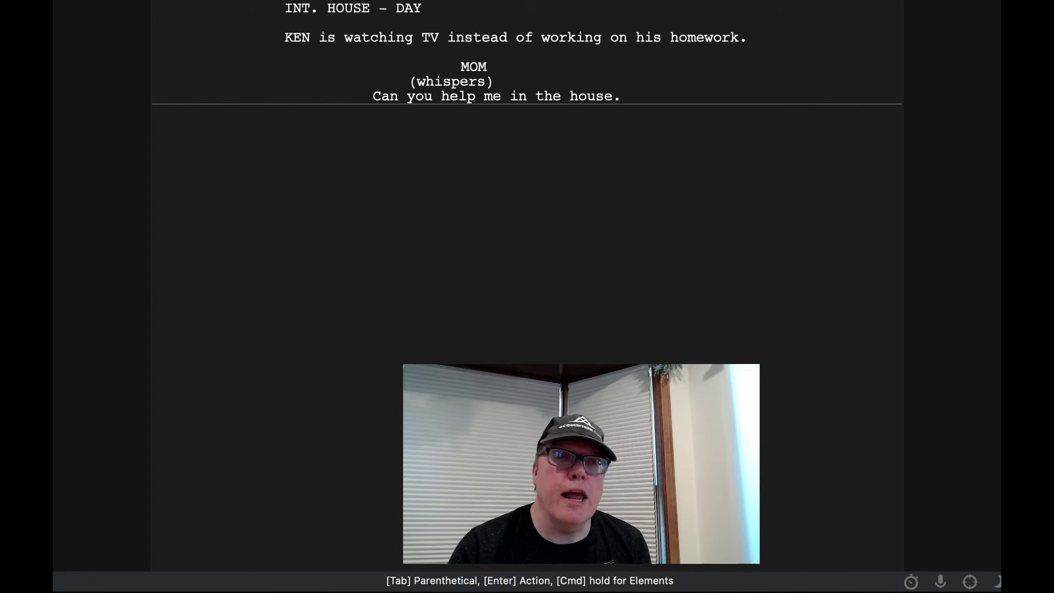
left_click(912, 582)
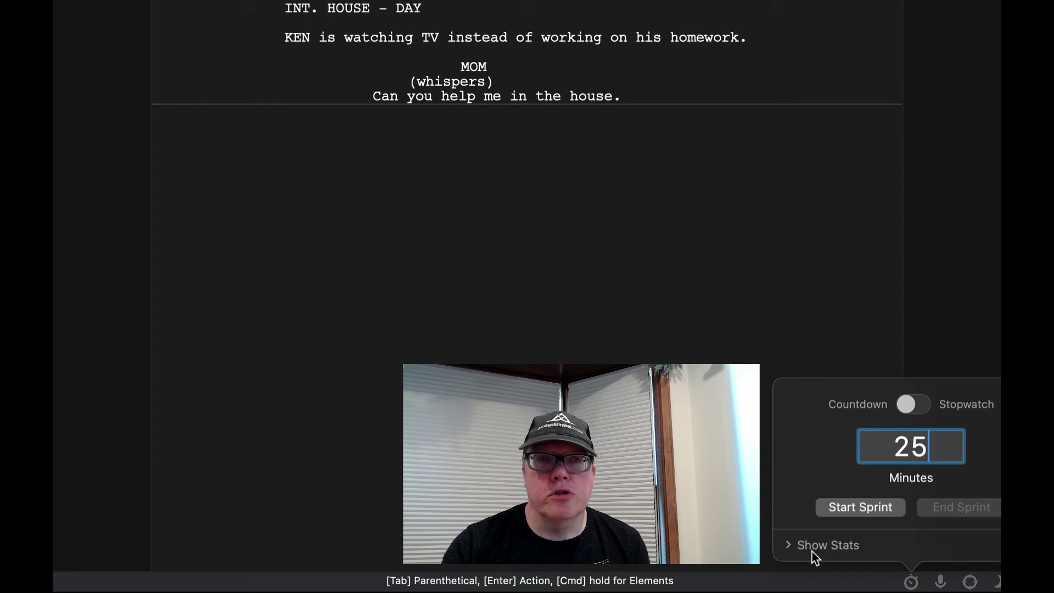
left_click(911, 581)
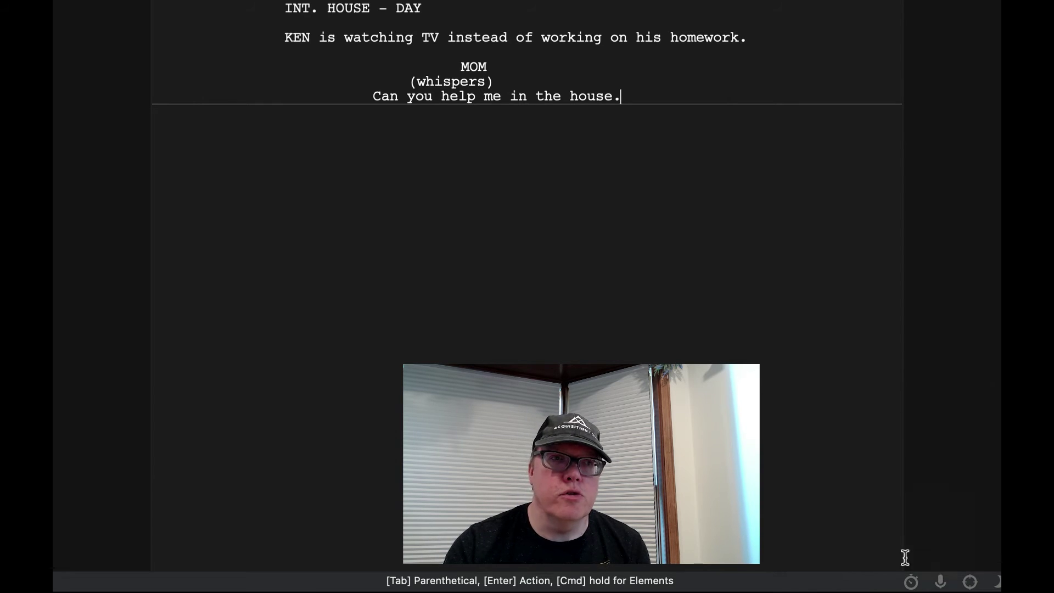
left_click(940, 581)
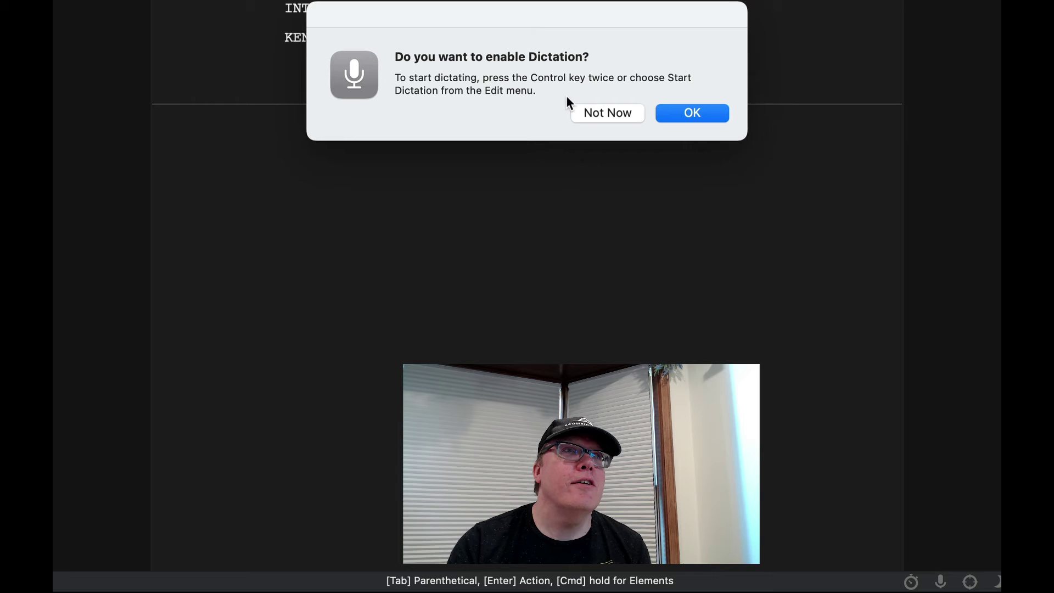
left_click(597, 113)
left_click(970, 582)
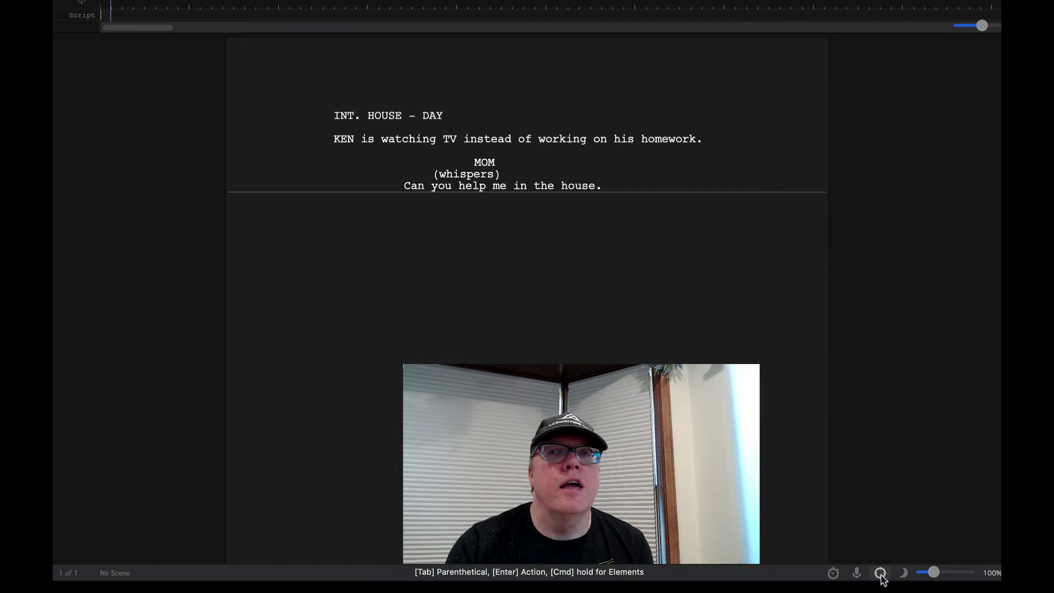
left_click(881, 573)
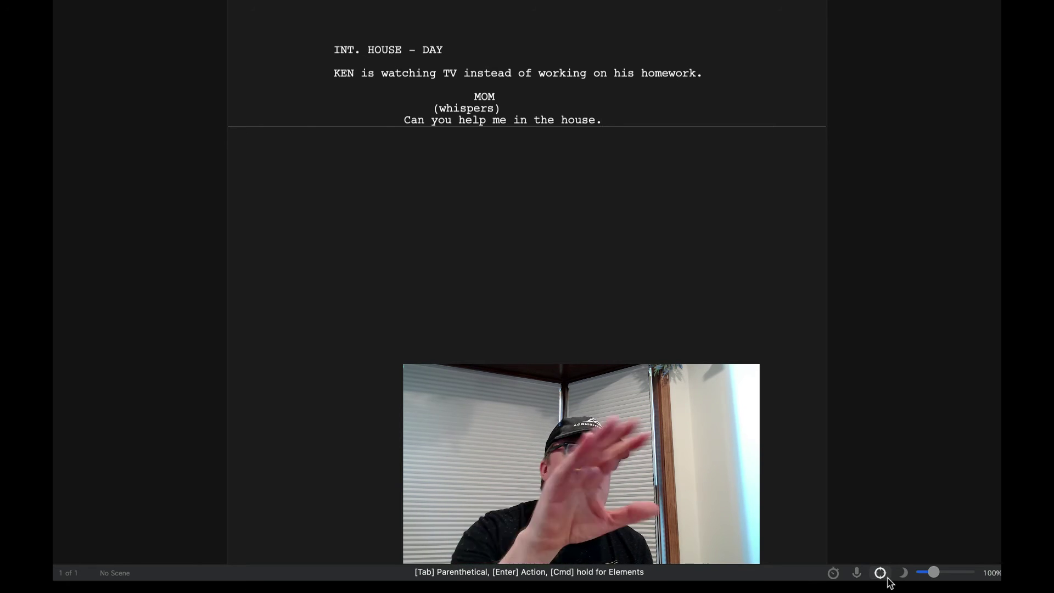
left_click(882, 574)
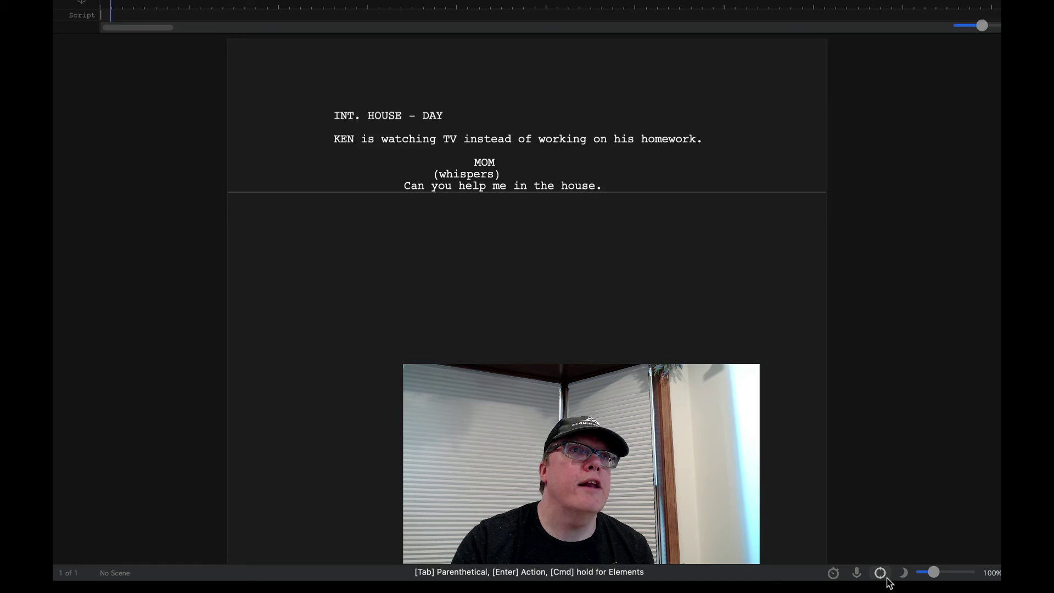
left_click(881, 575)
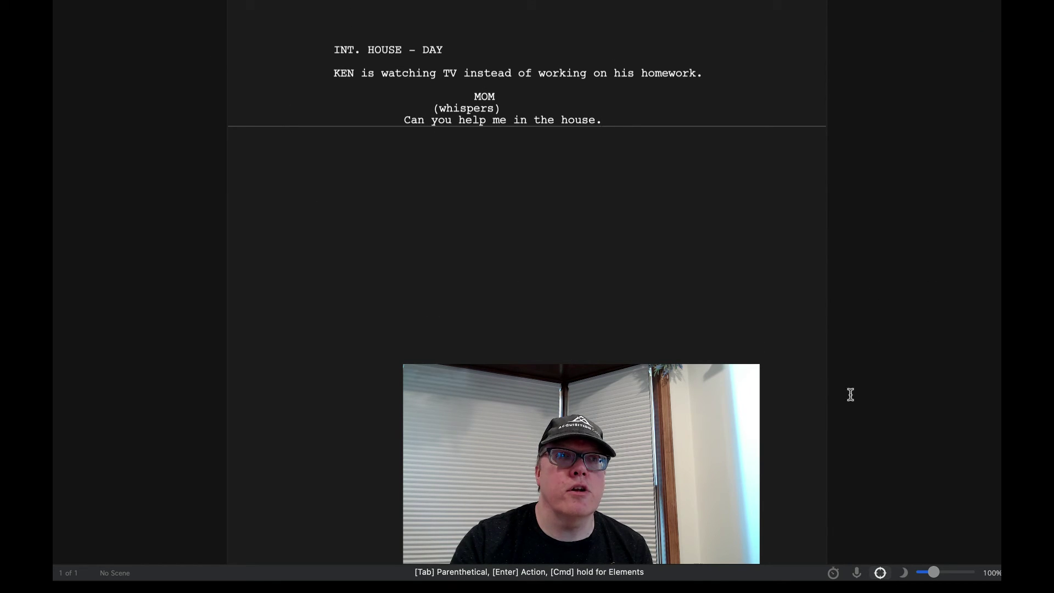
left_click(881, 574)
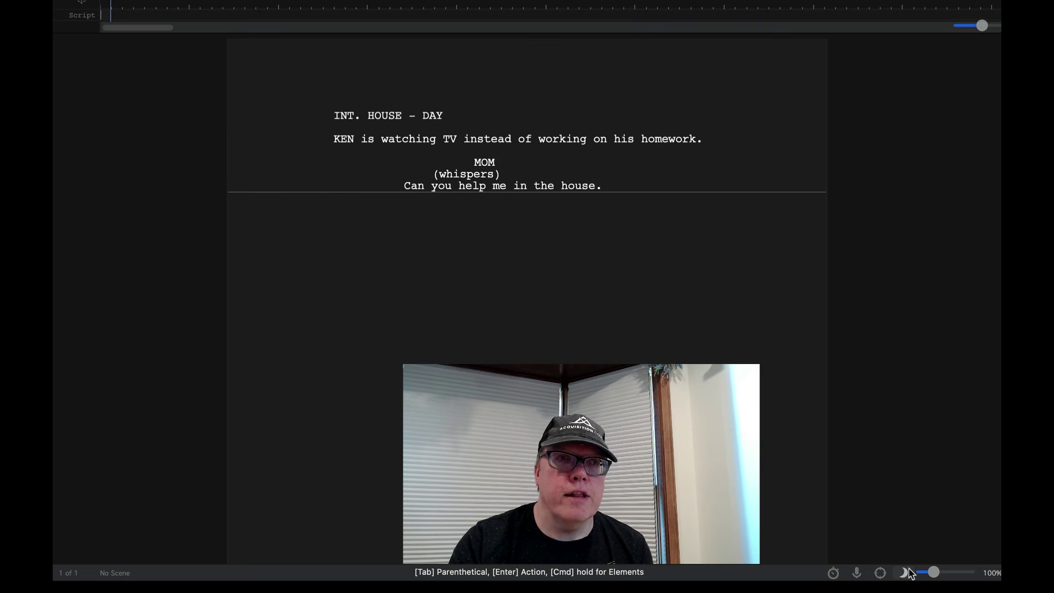
left_click(906, 574)
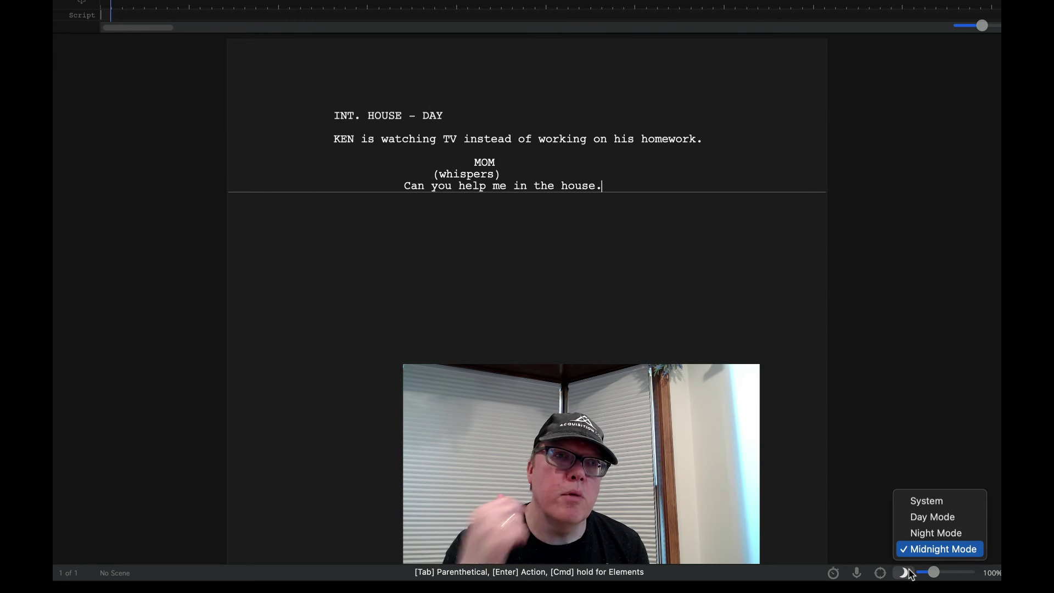
left_click(933, 517)
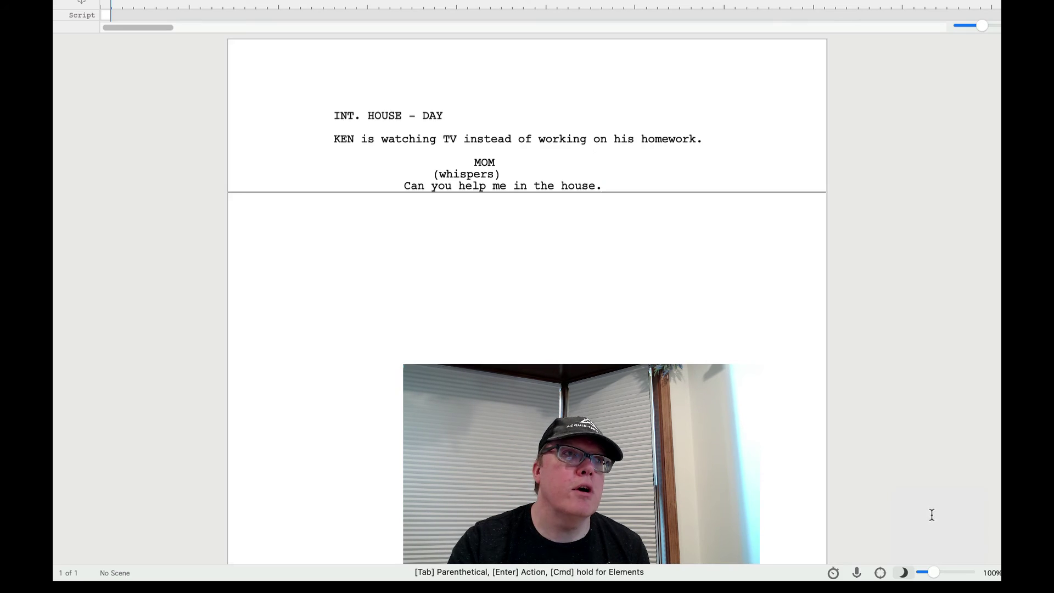
left_click(903, 573)
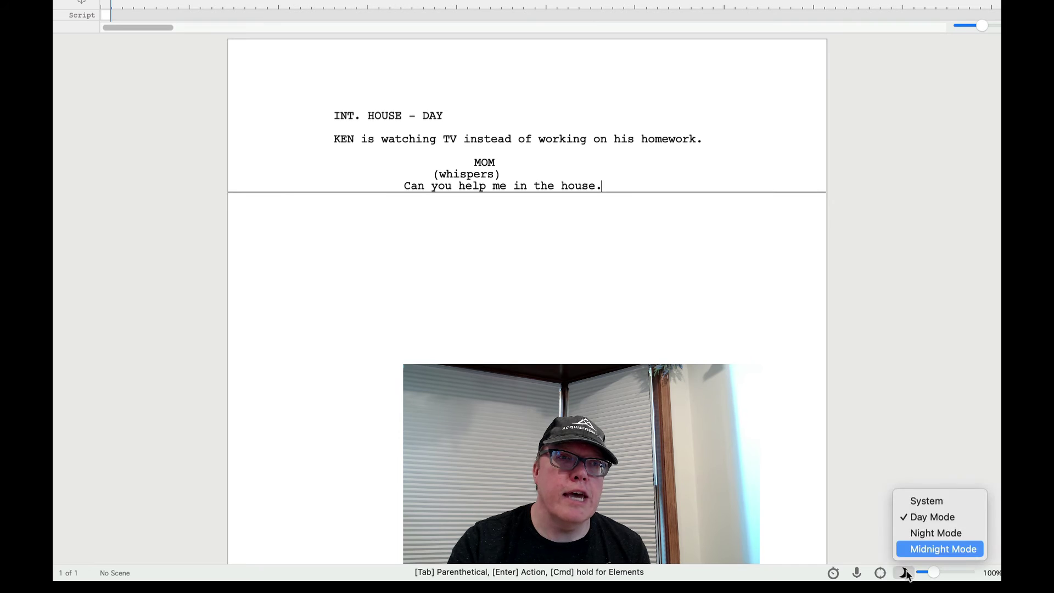
left_click(930, 531)
left_click(902, 575)
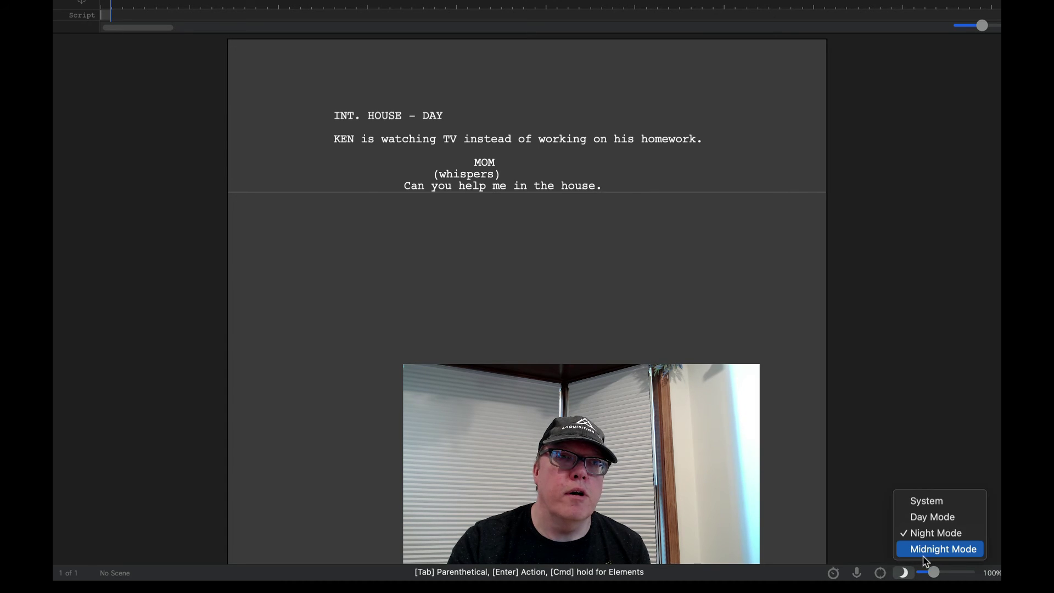
left_click(927, 551)
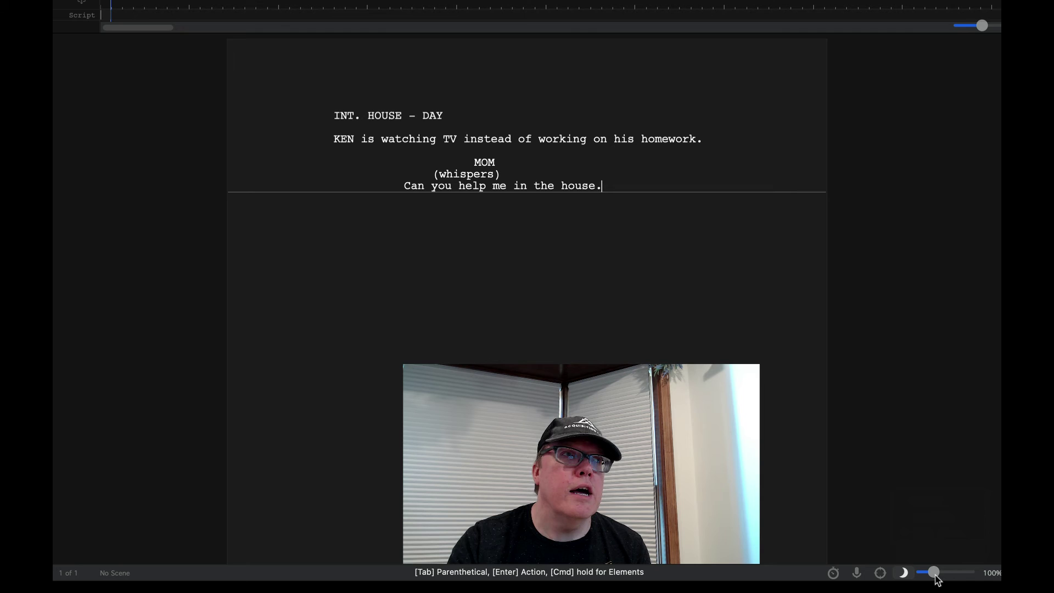
mouse_move(935, 572)
left_mouse_down()
mouse_move(952, 578)
mouse_move(938, 581)
left_mouse_up()
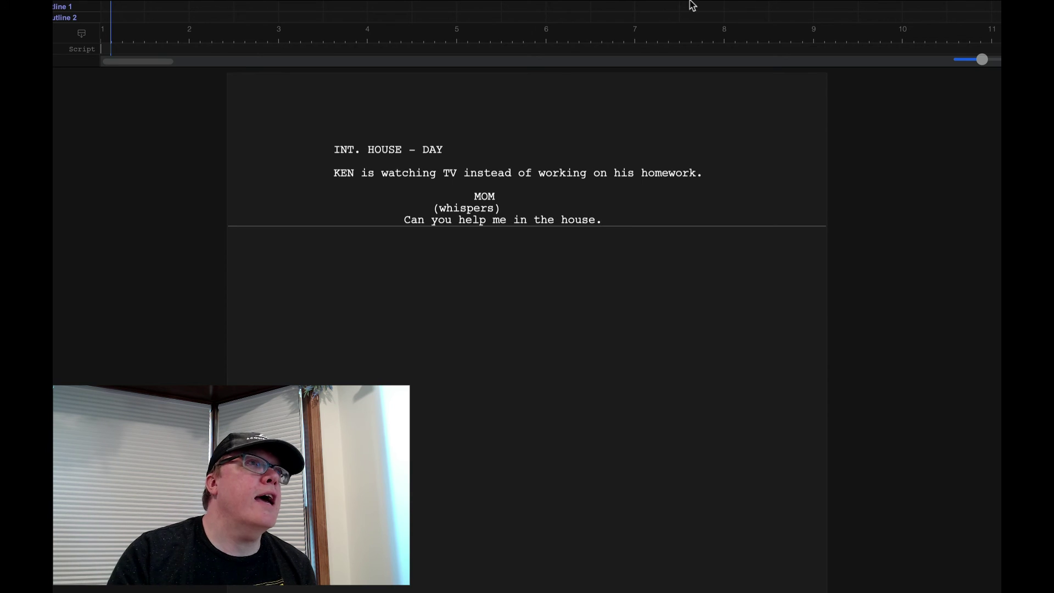
- Save As the screenplay named Test1 into the Desktop folder
left_click(159, 9)
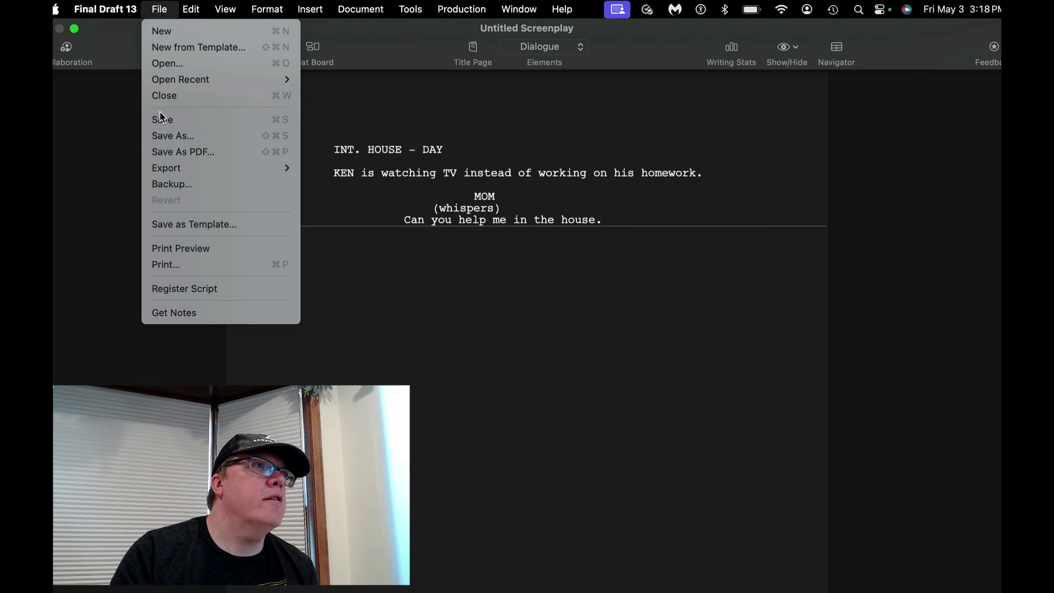
left_click(166, 138)
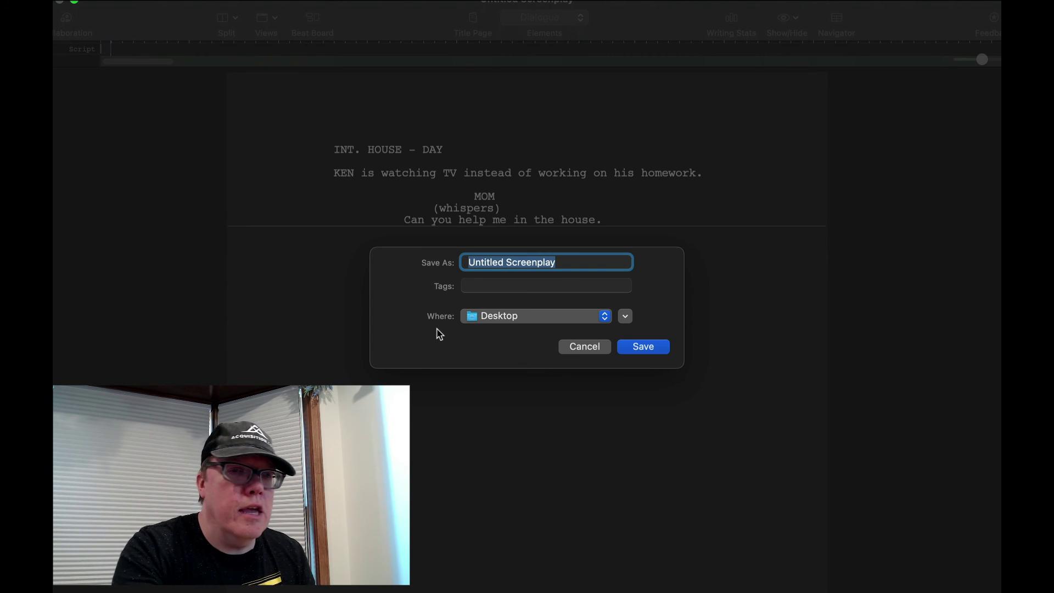
type("Test1")
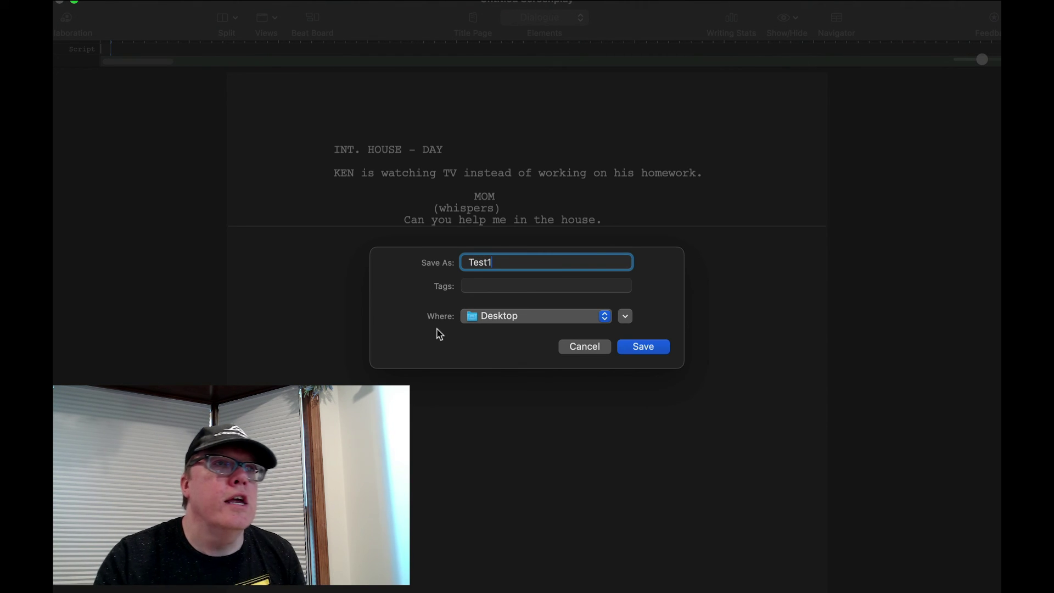
left_click(646, 352)
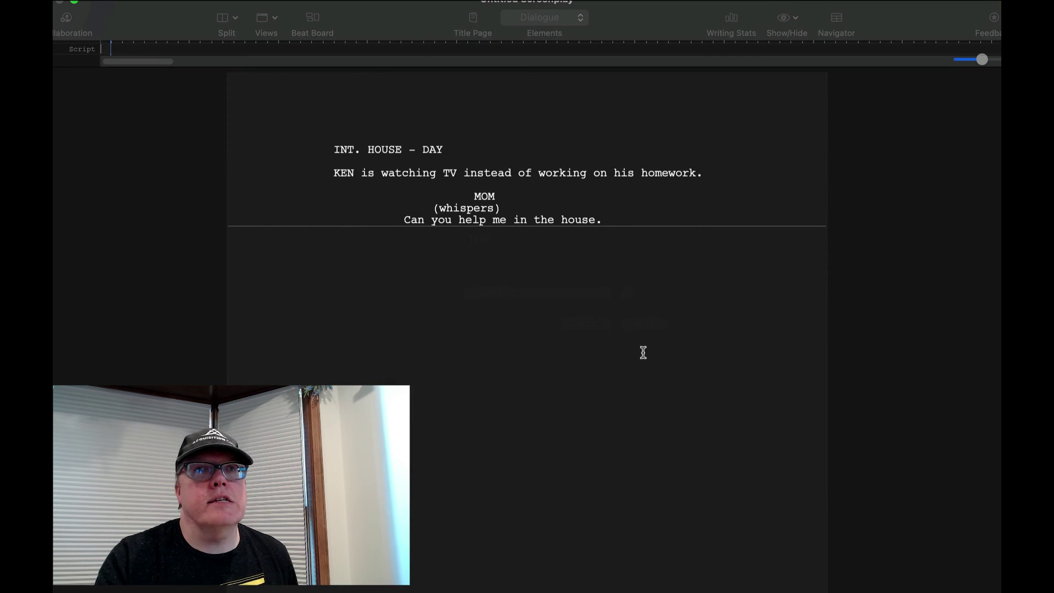